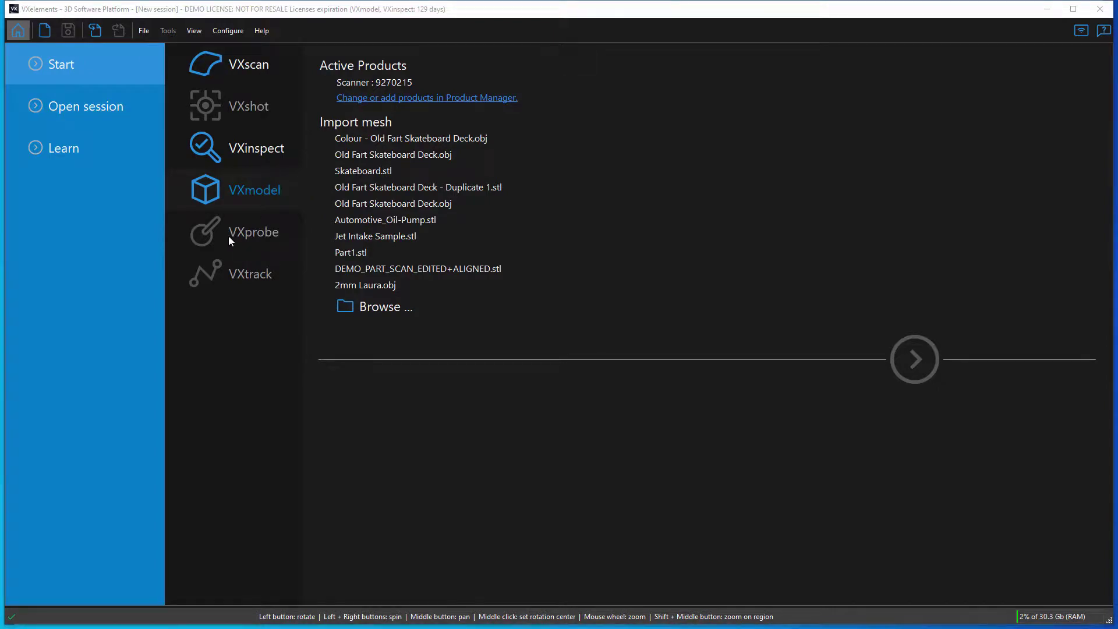
Import Racq.csf and Ricq Bars.csf together from the Ricq folder.
left_click(364, 308)
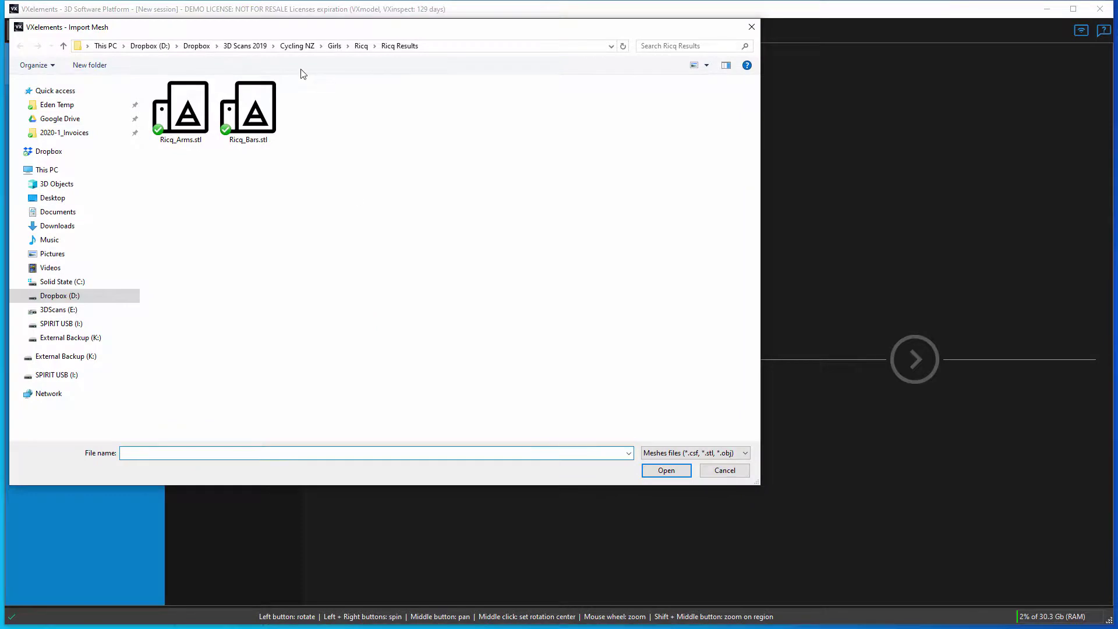
left_click(364, 46)
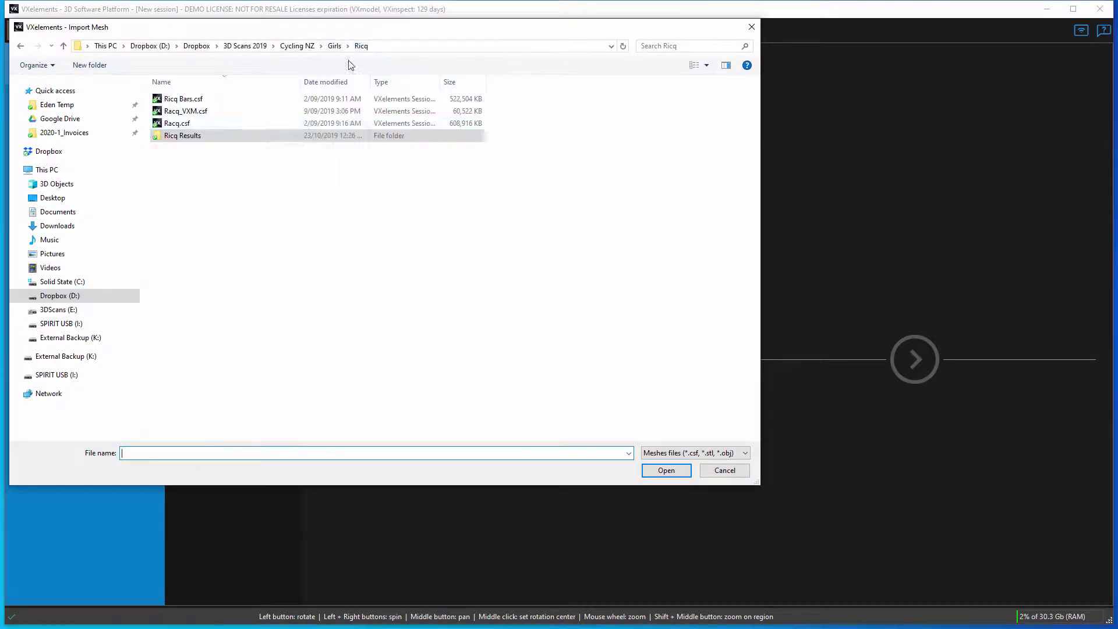
left_click(211, 123)
left_click(200, 100, "ctrl")
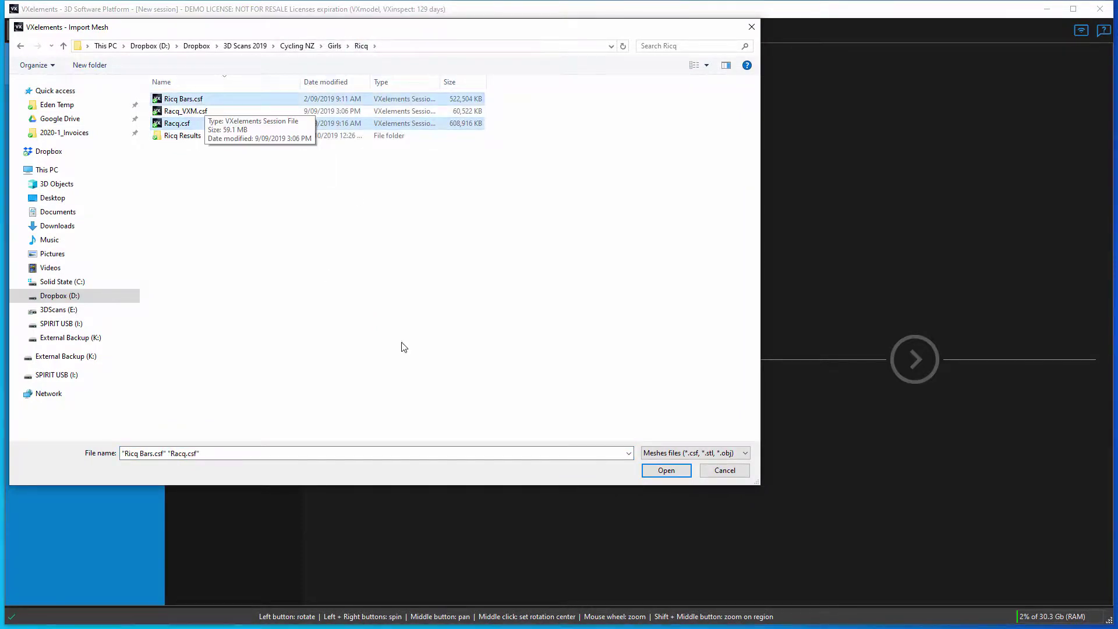
left_click(664, 470)
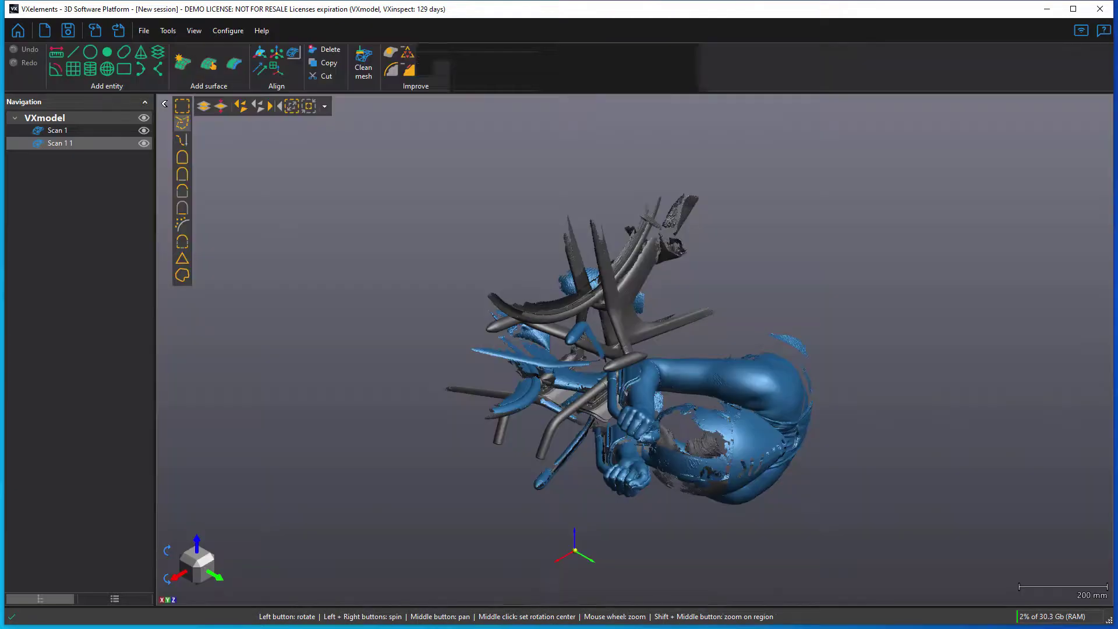
Orbit and zoom the view to inspect the overlapping grey bike and blue rider scans.
left_click_drag(694, 431, 756, 428)
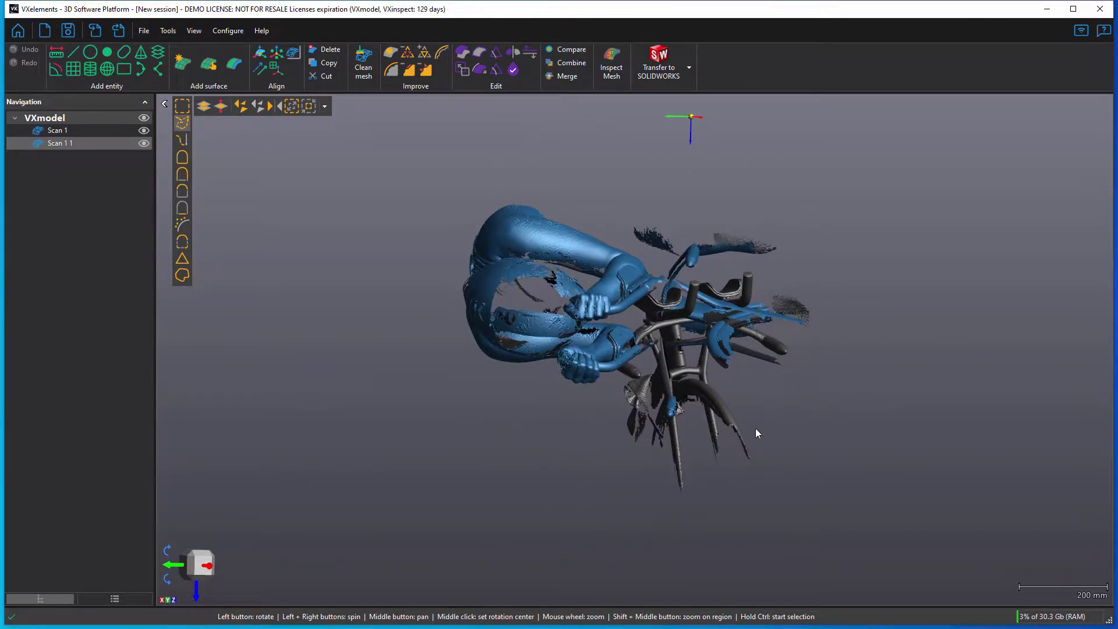
scroll(756, 428, "up", 2)
scroll(726, 377, "up", 2)
left_click_drag(665, 399, 682, 395)
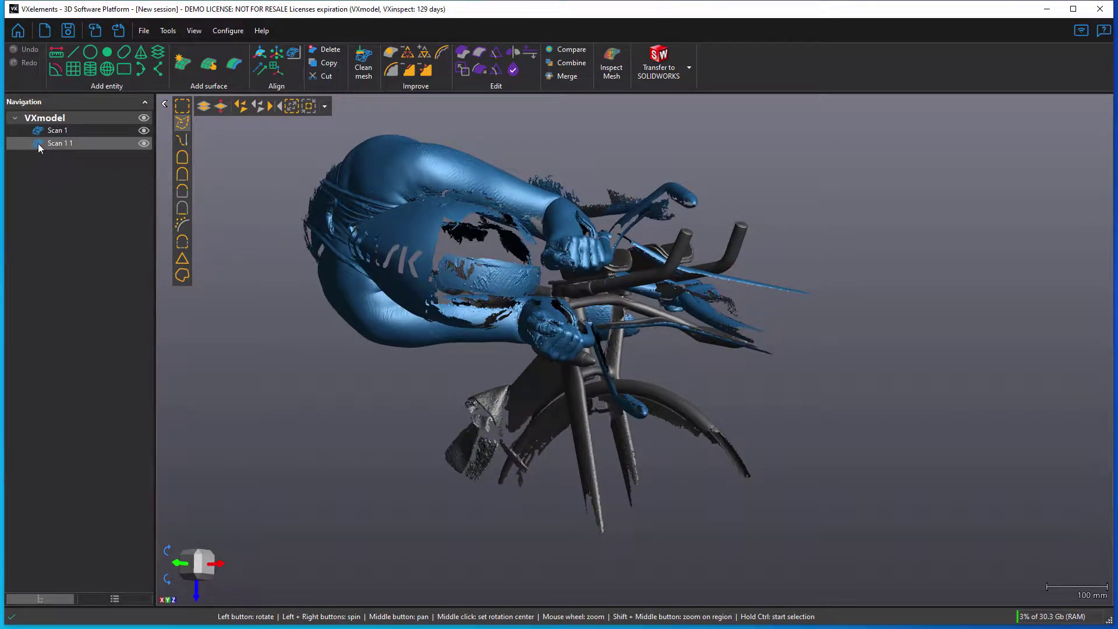
Start a manual point-based best-fit alignment of the rider scan onto the bike scan.
left_click(294, 54)
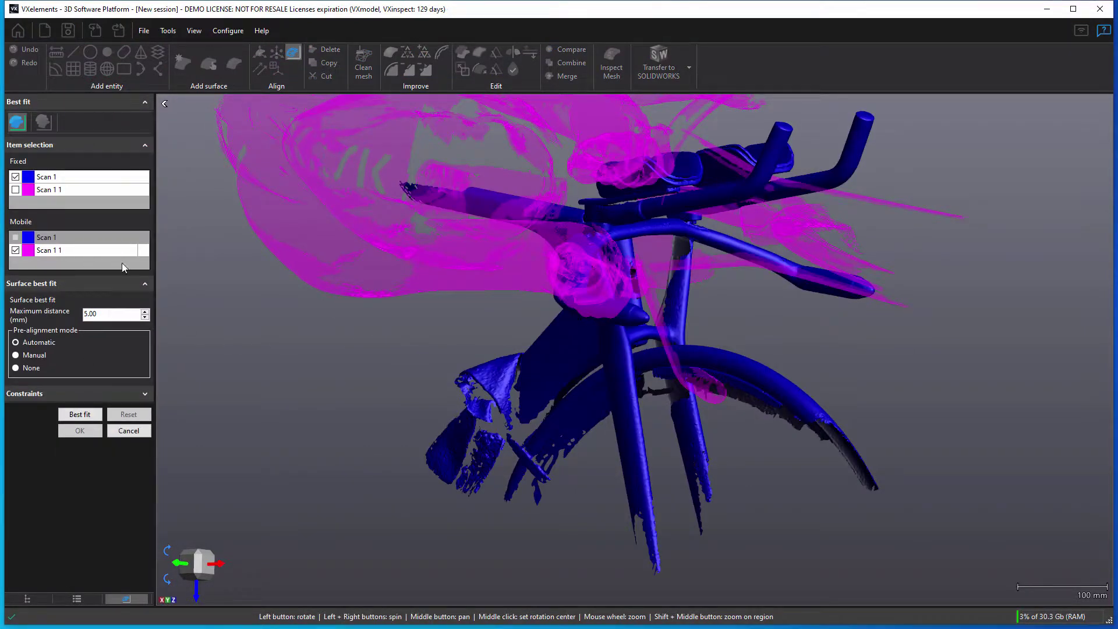
left_click(32, 356)
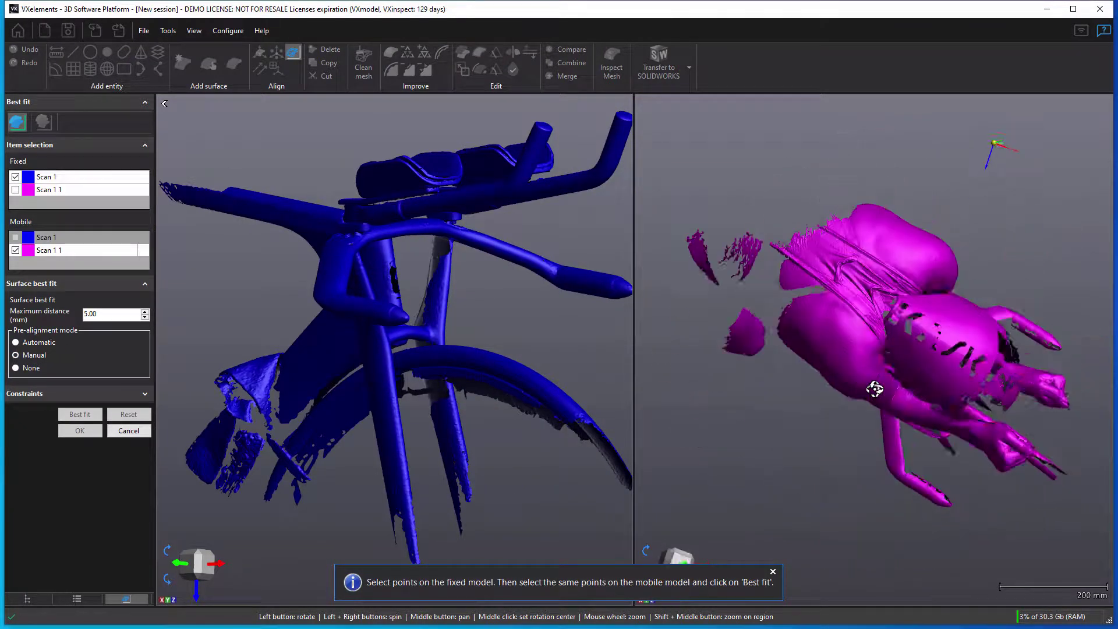
left_click_drag(875, 389, 878, 362)
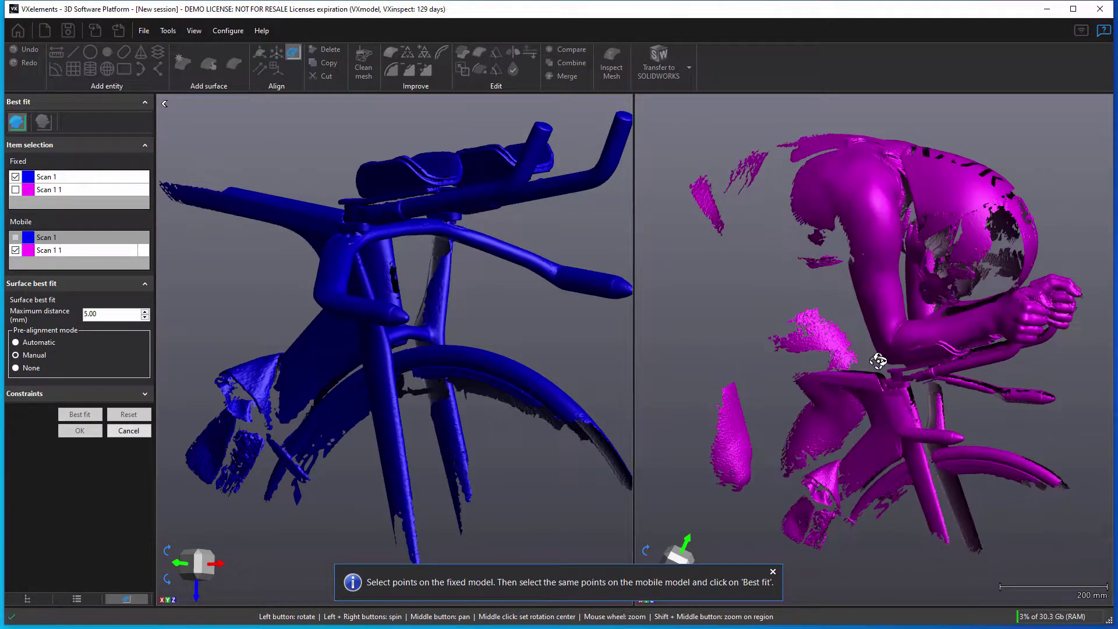
Match three point pairs on the frame and handlebar ends, then compute the best fit.
left_click(404, 318)
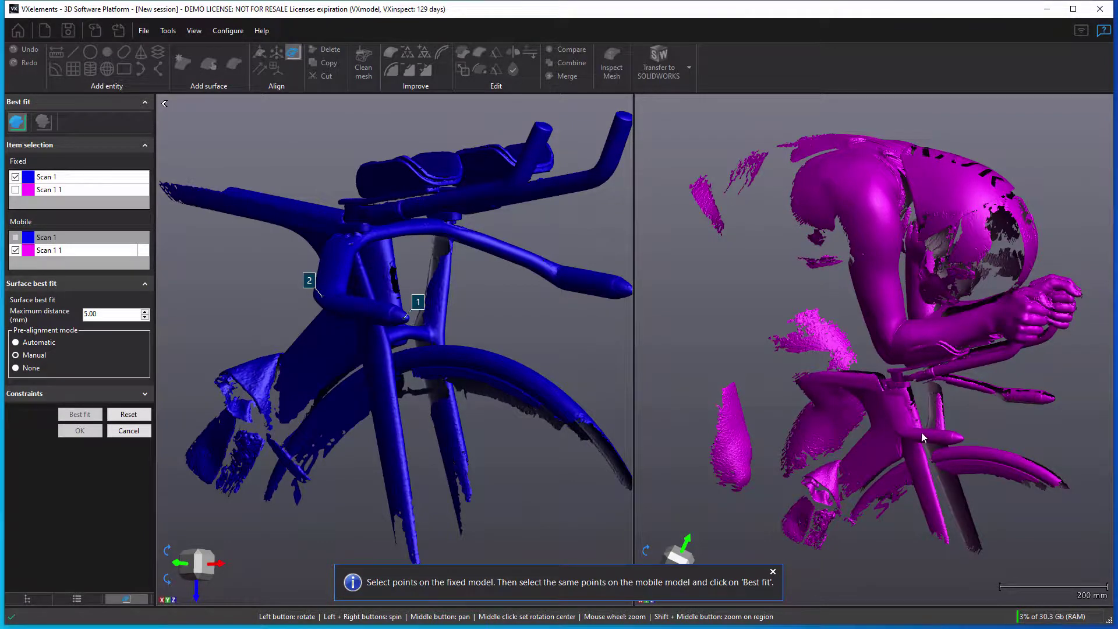
left_click(961, 437)
left_click(905, 430)
left_click(1039, 397)
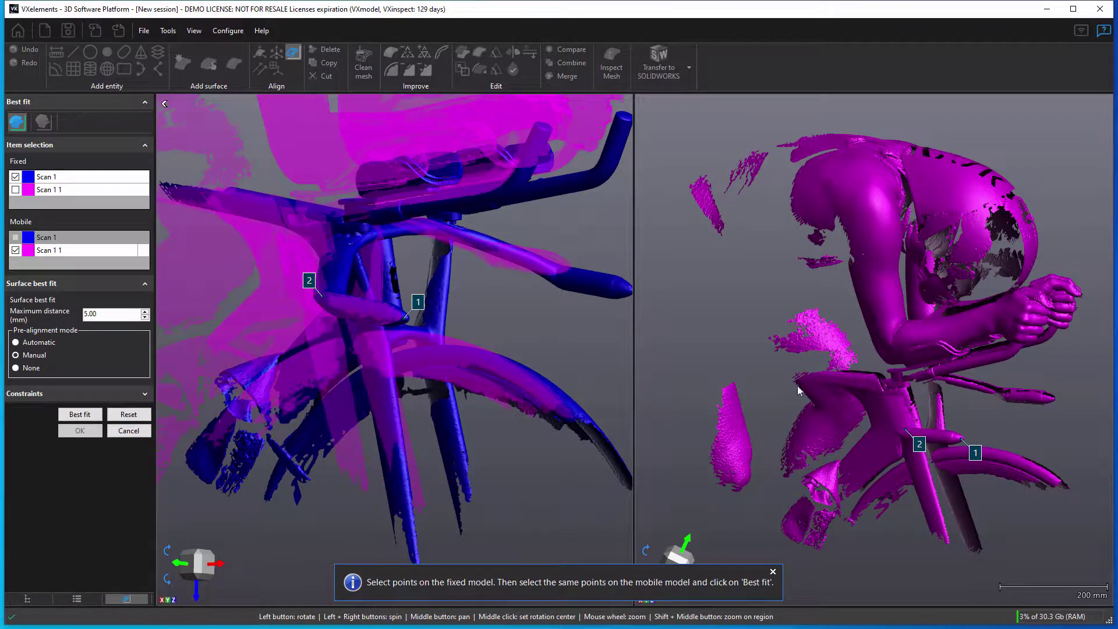
left_click(606, 289)
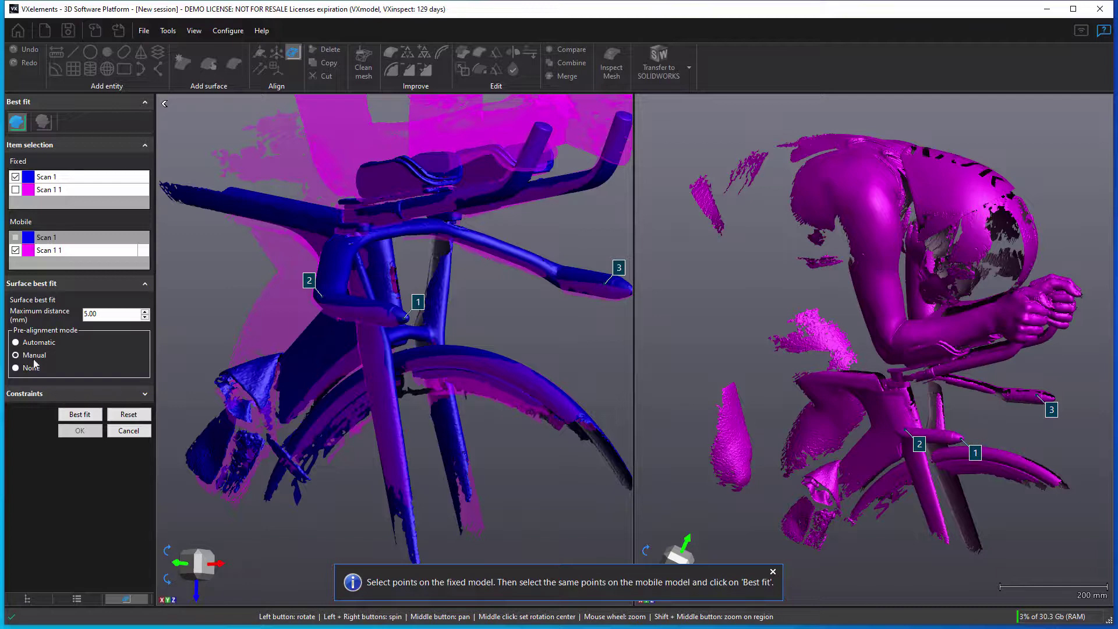
left_click(73, 413)
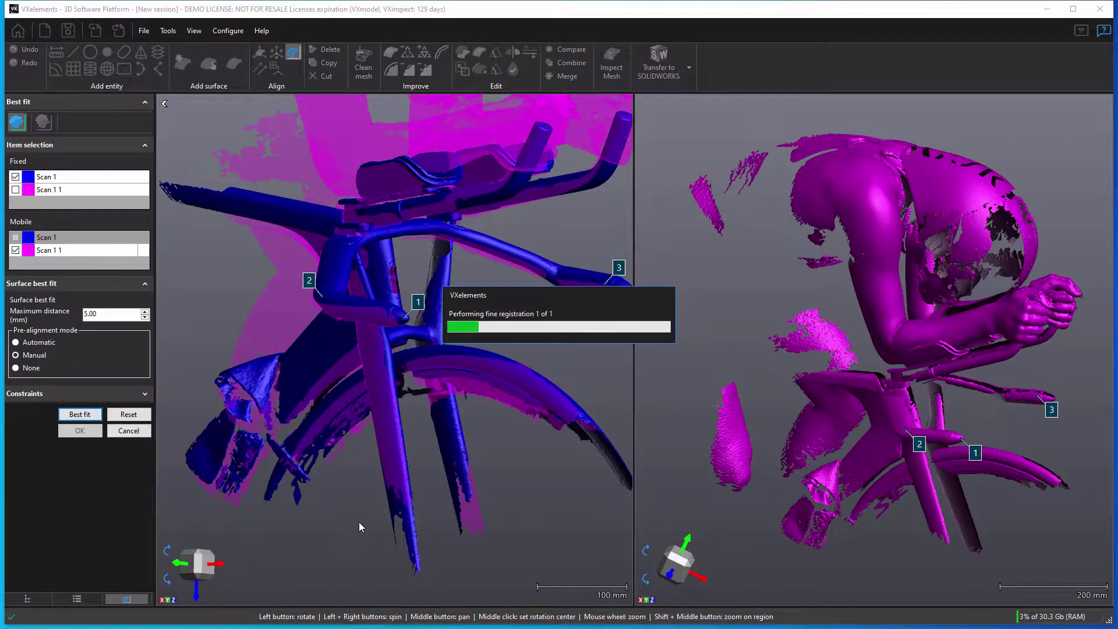
scroll(400, 361, "down", 3)
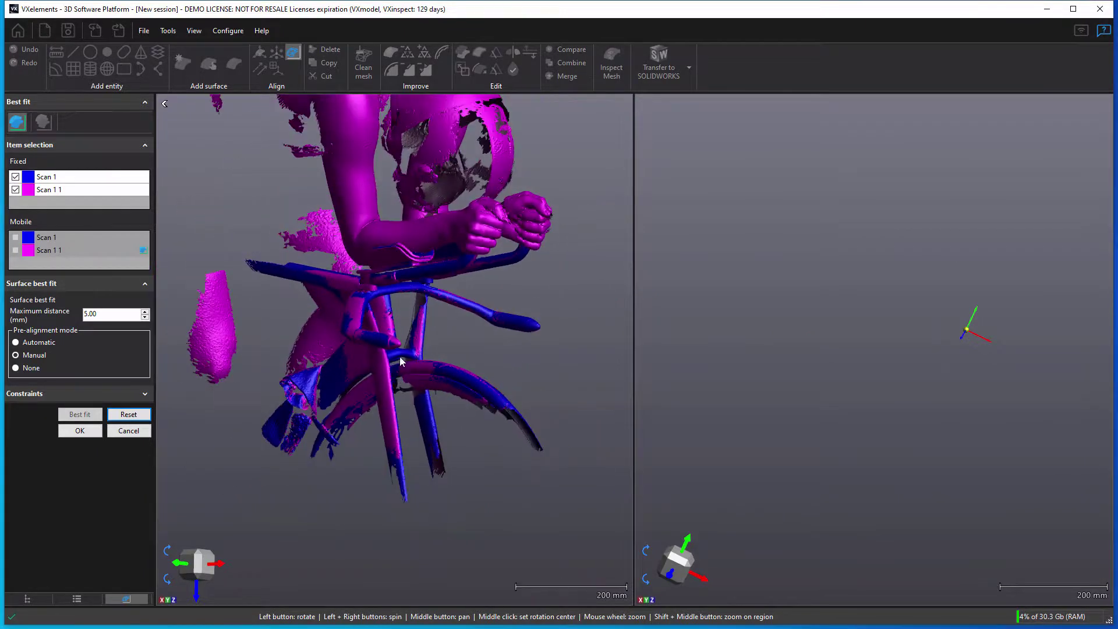
left_click_drag(400, 361, 428, 350)
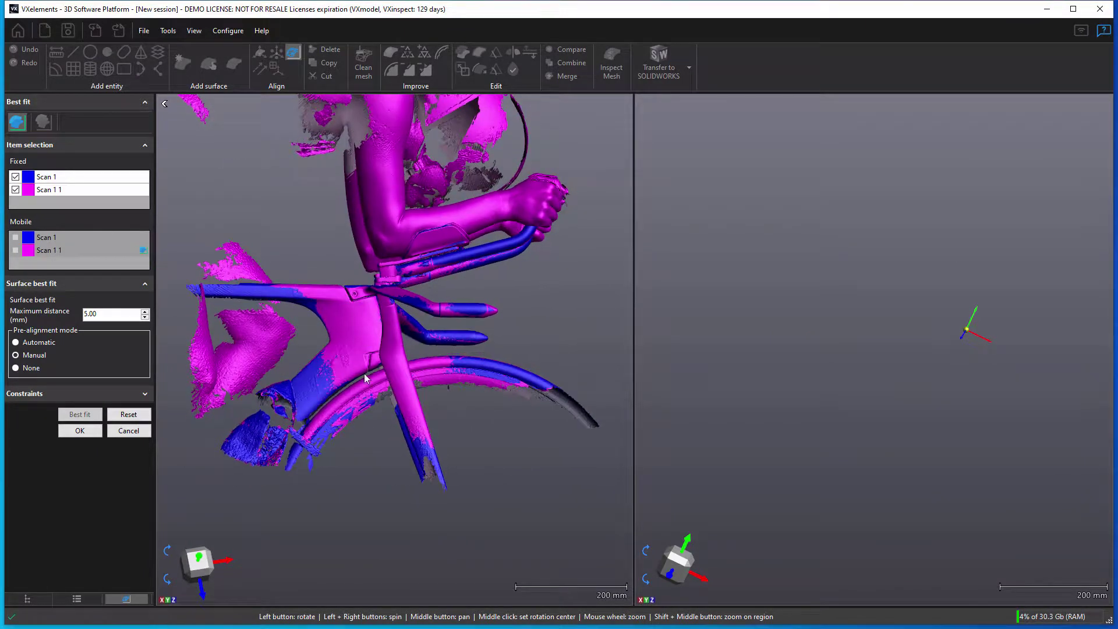
Accept the alignment and hide Scan 1 so only the rider scan shows.
left_click(80, 431)
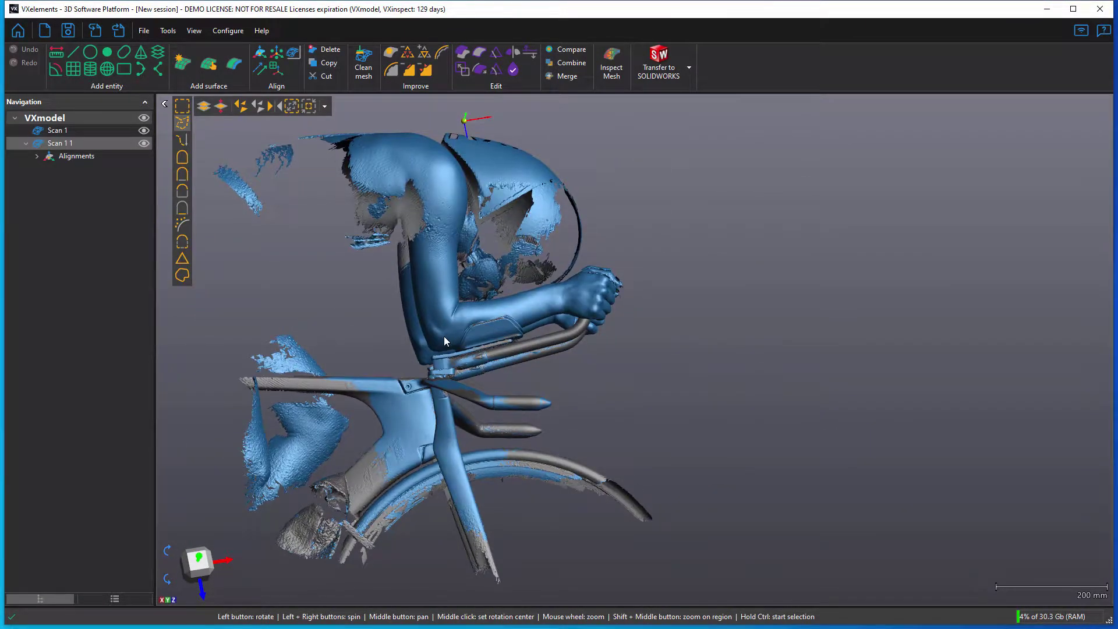
left_click_drag(444, 338, 443, 337)
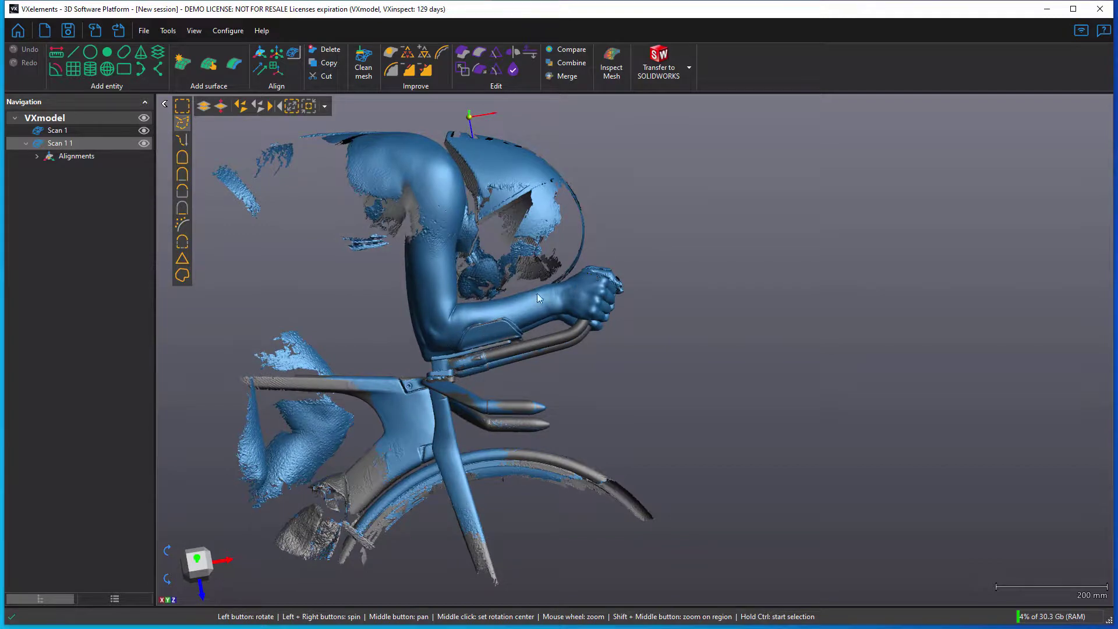
left_click(58, 131)
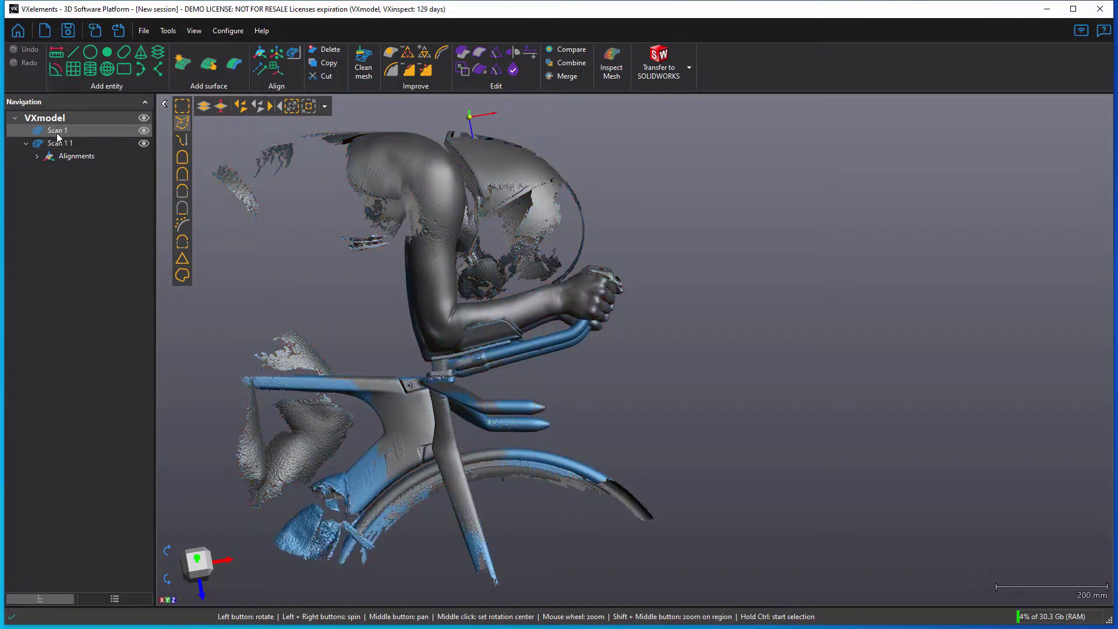
left_click(52, 144)
left_click(144, 130)
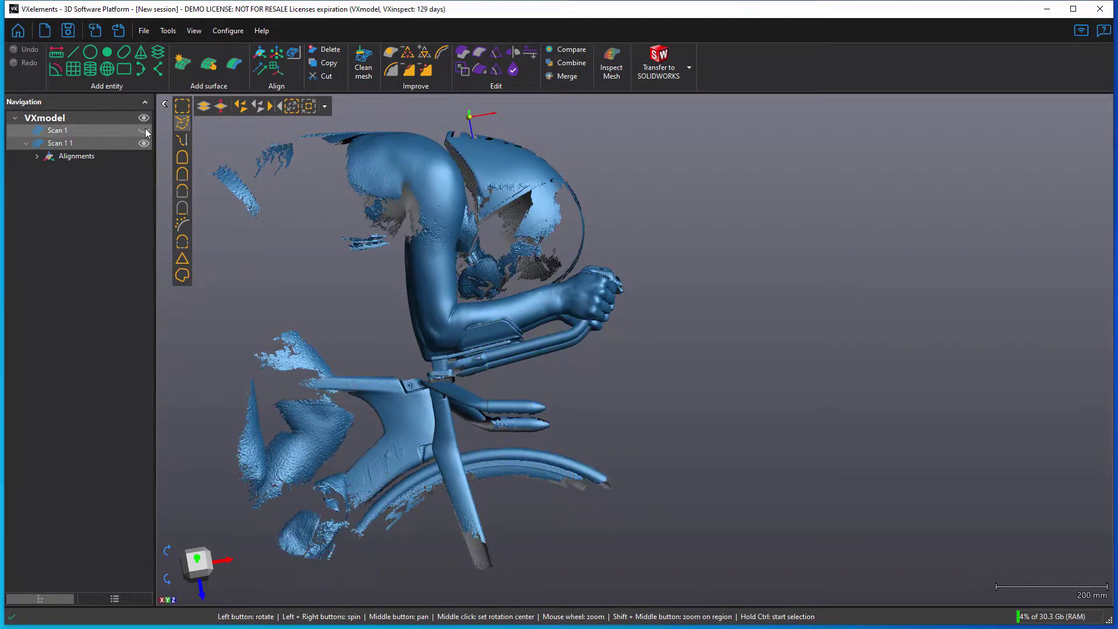
middle_click_drag(395, 297, 472, 302)
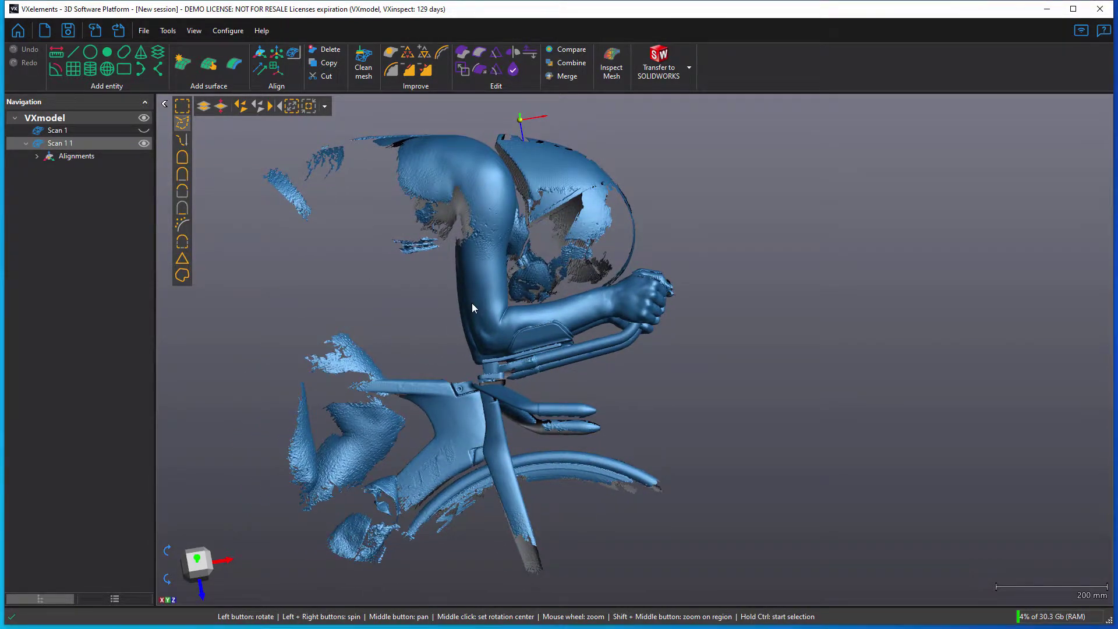
left_click_drag(472, 303, 472, 304)
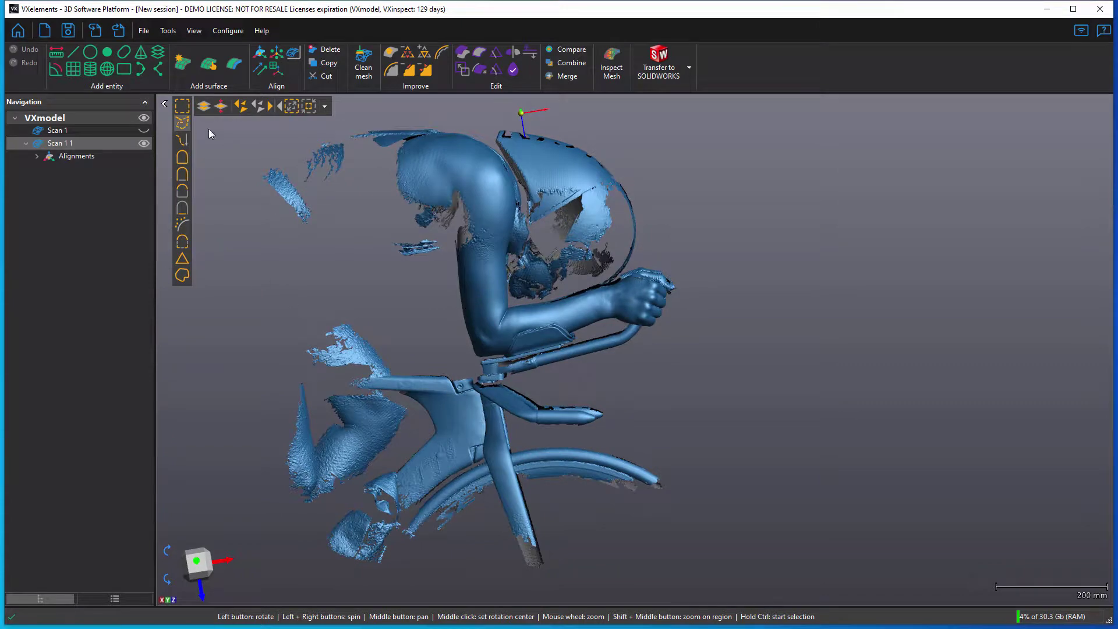
Freeform-select everything on Scan 1 1 except the forearm: upper body, frame and wheel.
left_click(182, 121)
left_click(590, 337)
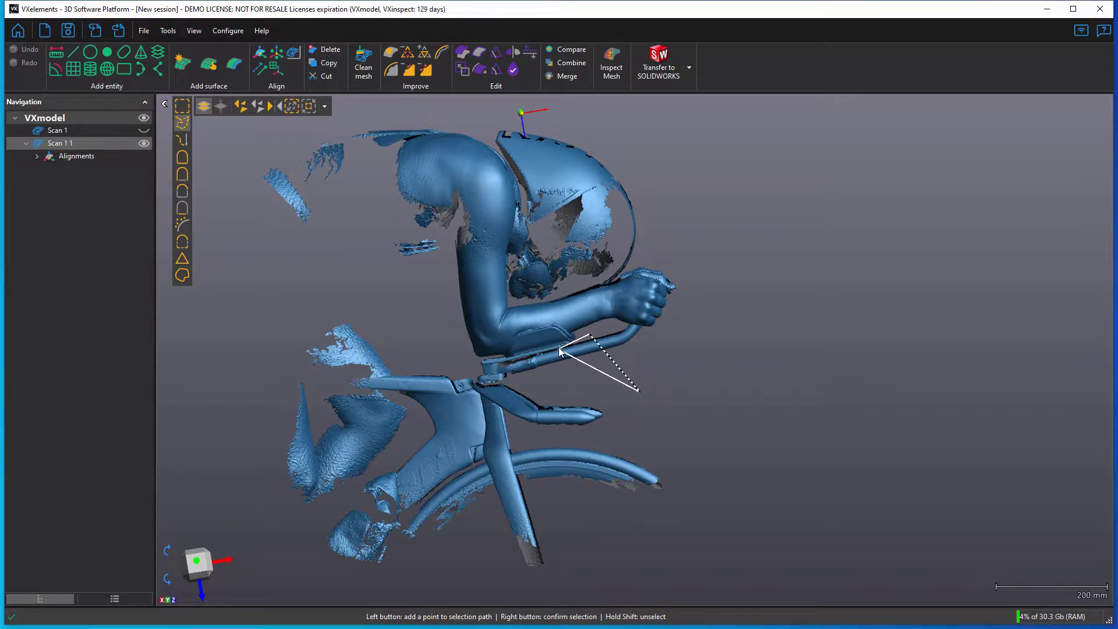
left_click(474, 361)
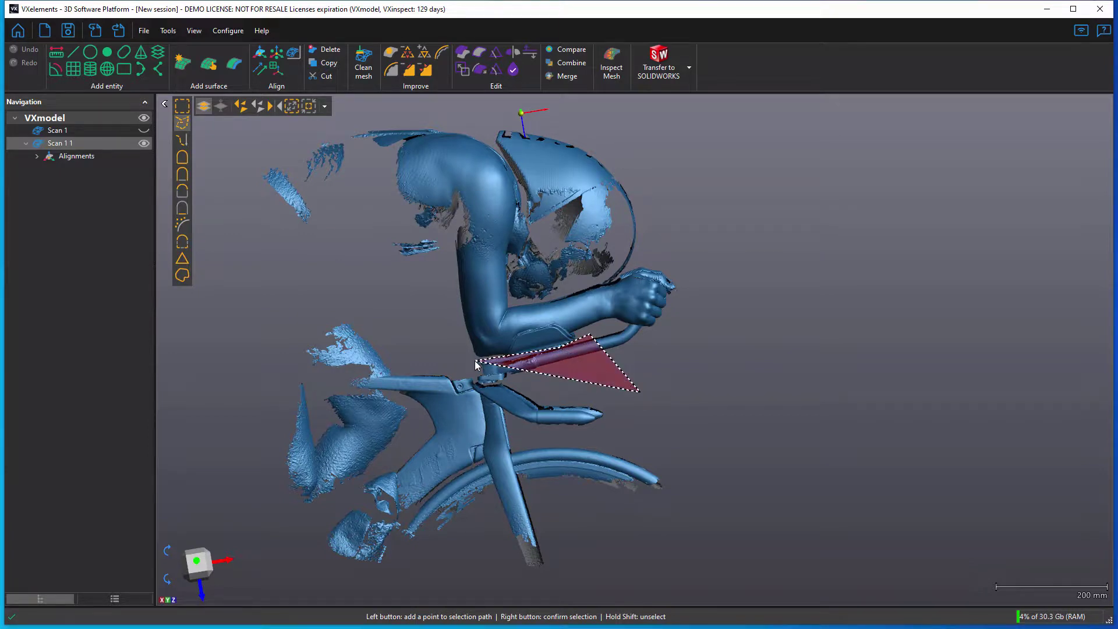
left_click(425, 345)
left_click(460, 305)
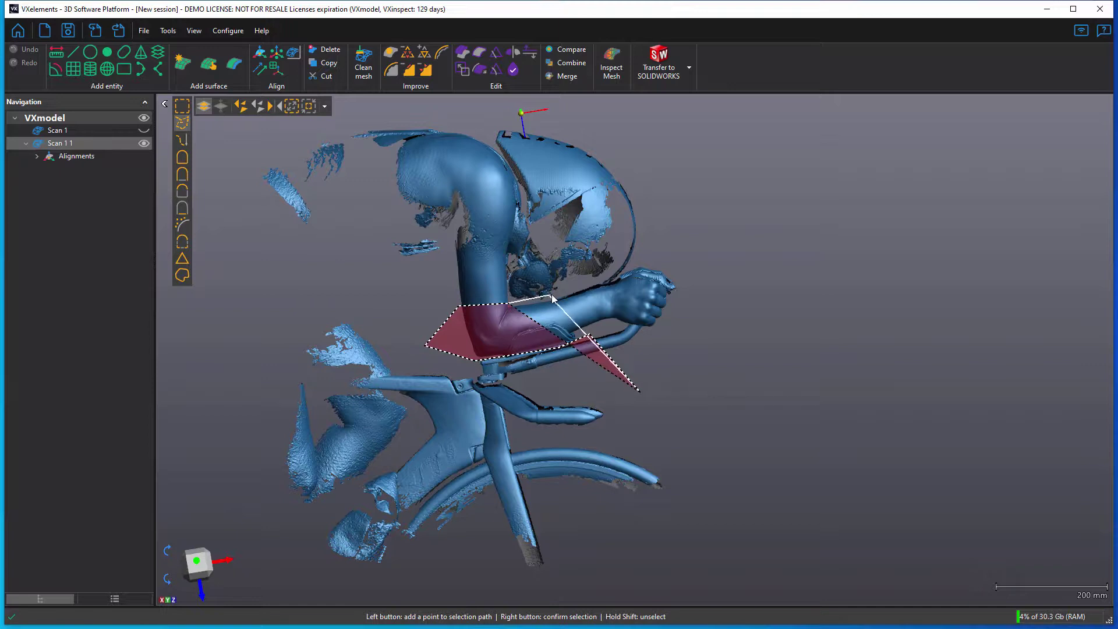
left_click(599, 284)
mouse_move(648, 261)
left_mouse_down()
mouse_move(673, 245)
mouse_move(451, 105)
mouse_move(148, 392)
mouse_move(326, 579)
left_mouse_up()
mouse_move(434, 594)
left_mouse_down()
mouse_move(593, 612)
mouse_move(840, 557)
left_mouse_up()
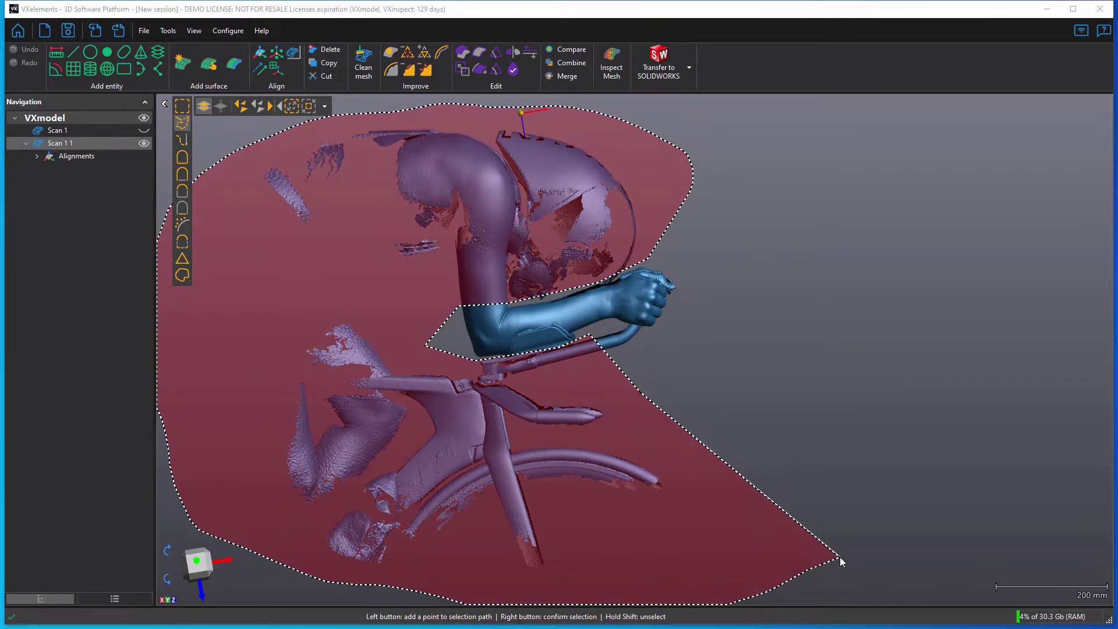
right_click(840, 557)
Add the handlebar bend beneath the hand to the selection and delete all selected parts.
scroll(599, 331, "up", 5)
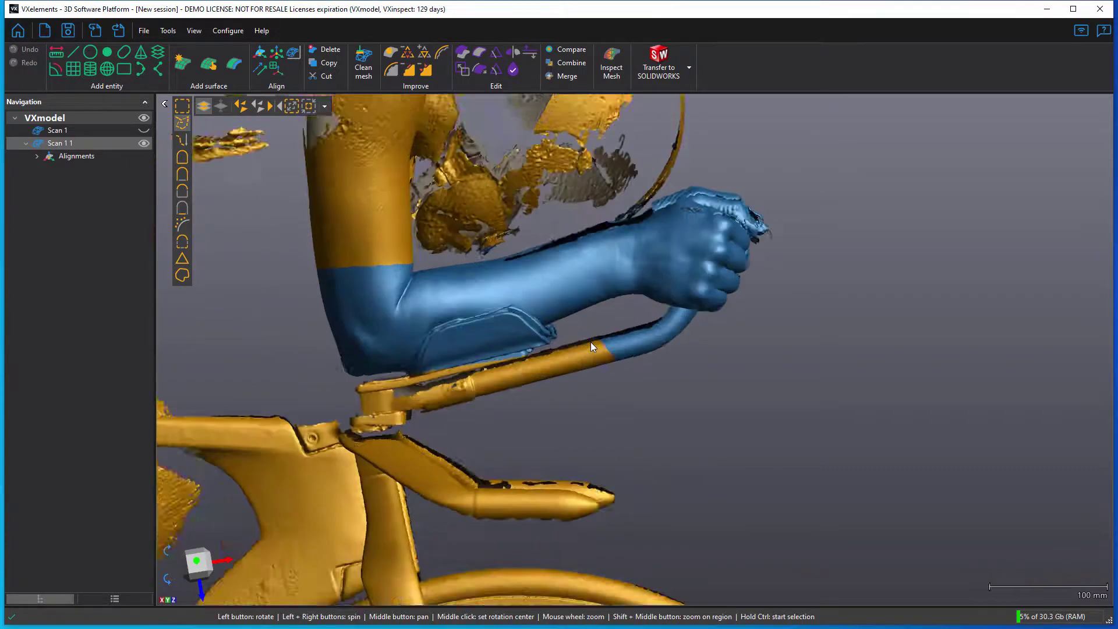
mouse_move(700, 295)
left_mouse_down()
mouse_move(805, 315)
mouse_move(803, 328)
mouse_move(518, 448)
mouse_move(583, 325)
left_mouse_up()
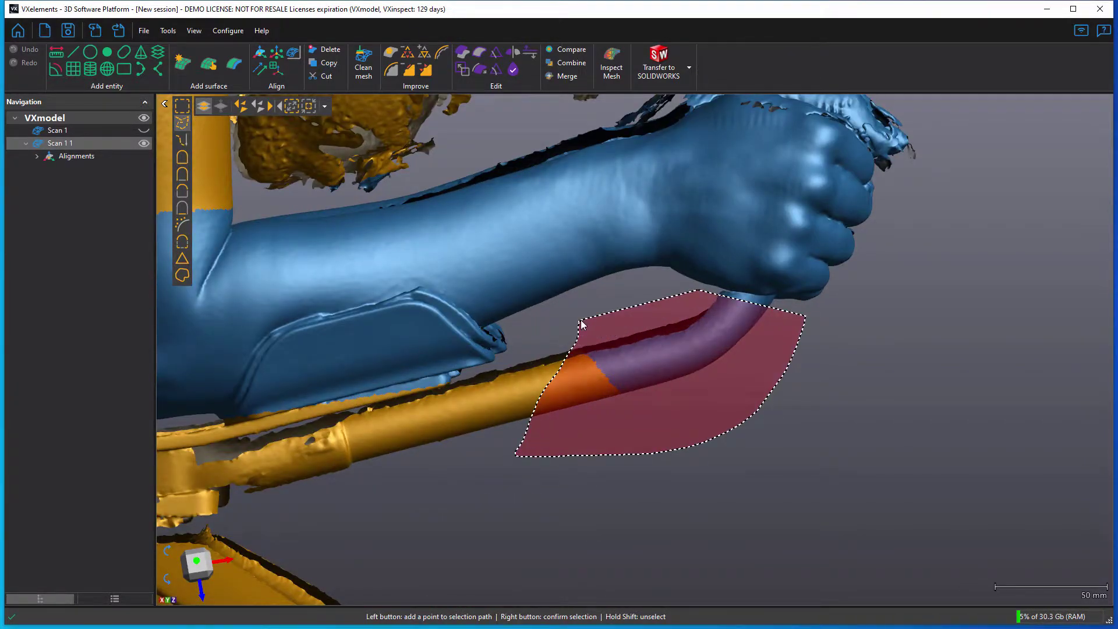
right_click(652, 445)
scroll(651, 448, "down", 3)
key("Delete")
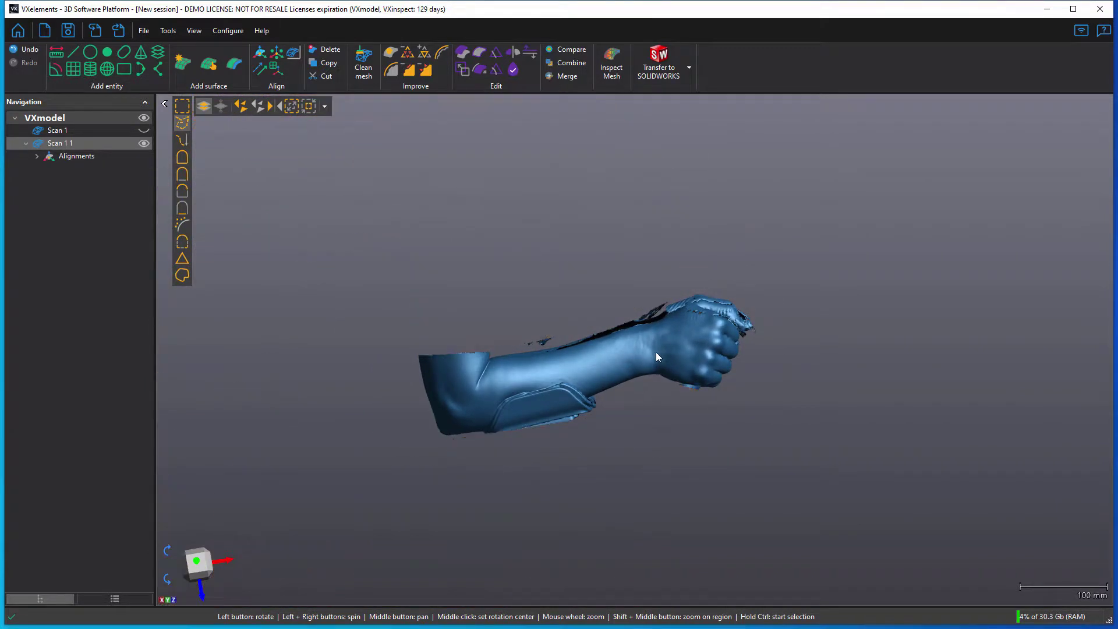
left_click_drag(656, 352, 618, 373)
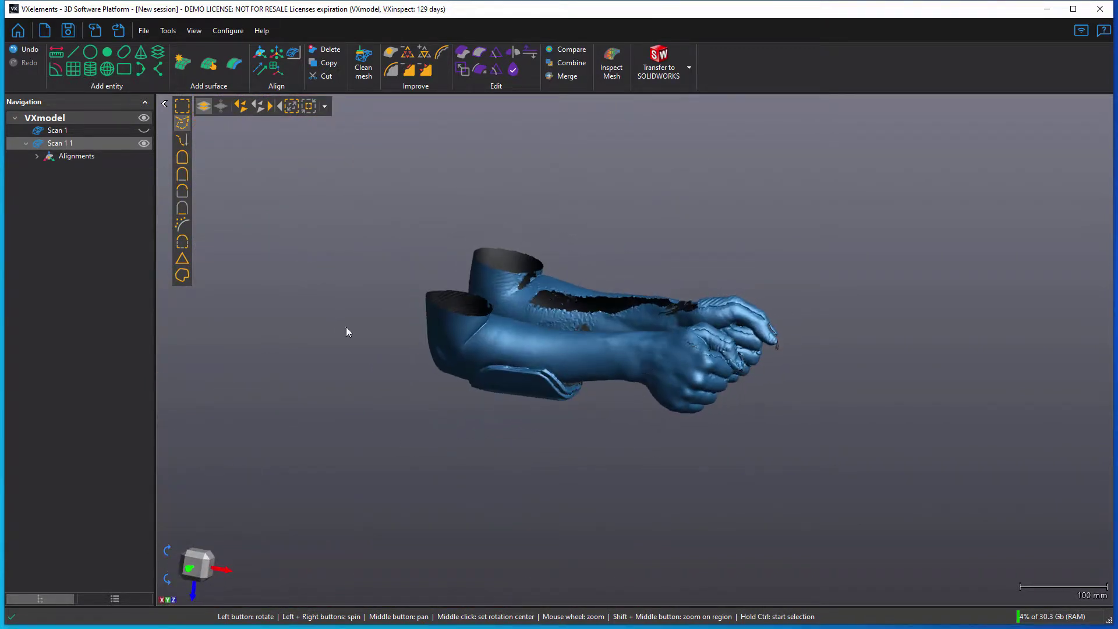
Select the connected arms mesh and invert it to catch the stray interior bits.
left_click(181, 156)
left_click(522, 307)
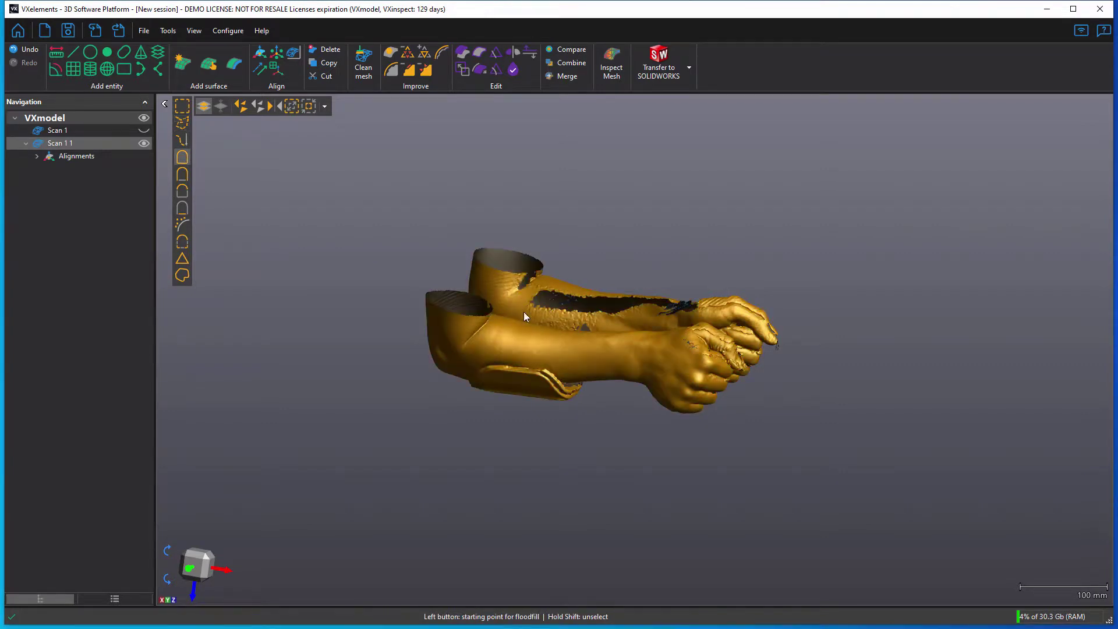
left_click(274, 107)
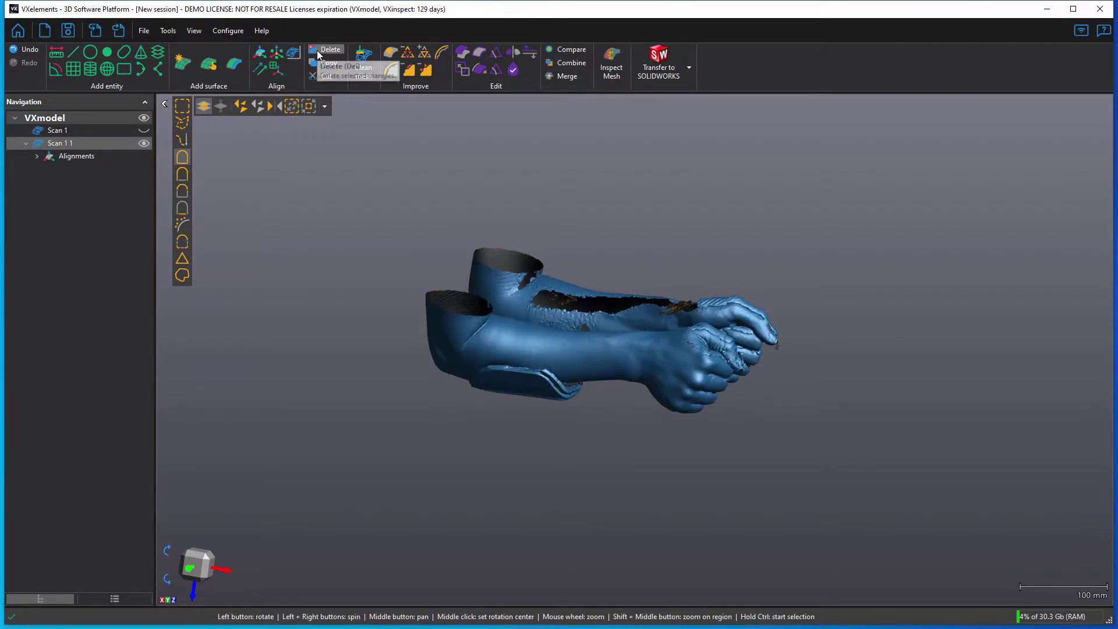
left_click_drag(618, 368, 600, 448)
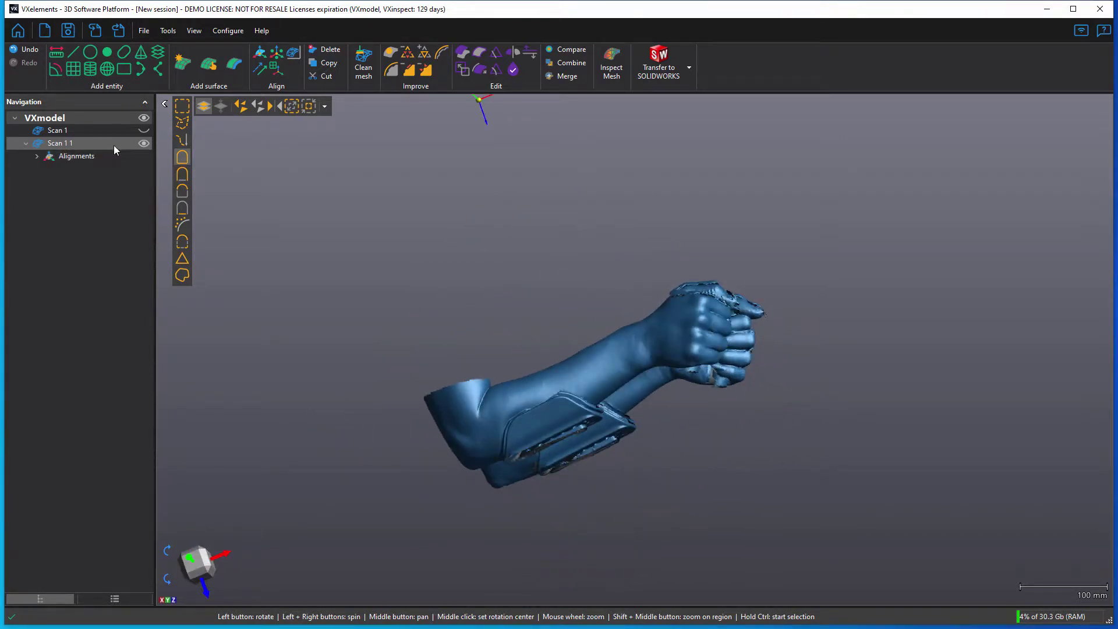
Show Scan 1 again and orbit to see the forearms resting on the aero bars.
left_click(143, 130)
left_click_drag(551, 399, 565, 379)
scroll(571, 367, "down", 3)
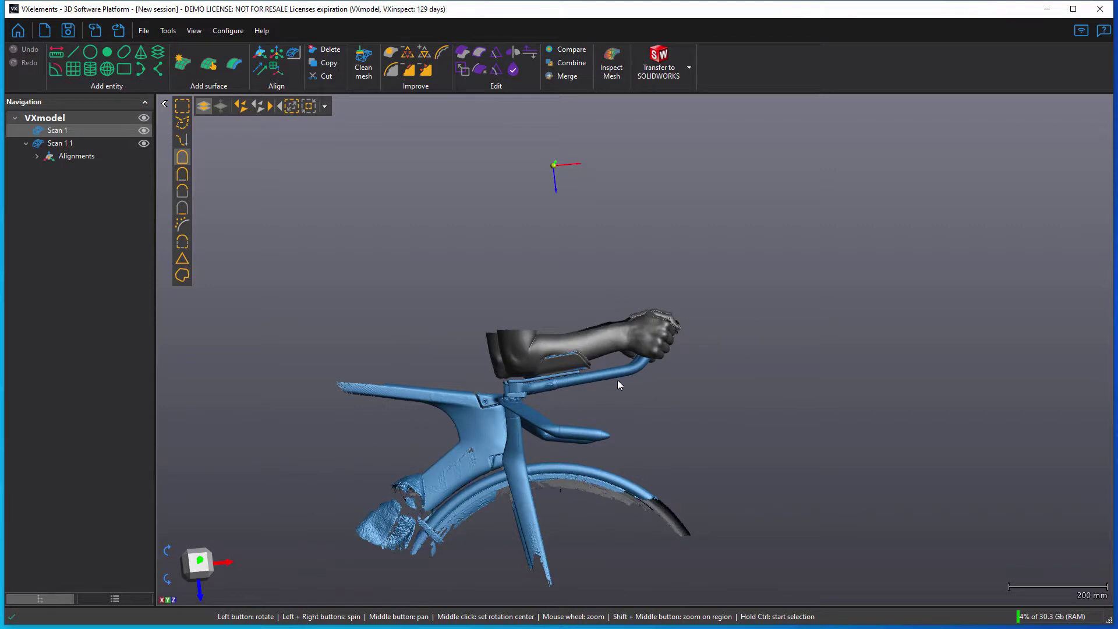
scroll(619, 384, "up", 5)
left_click_drag(537, 309, 548, 307)
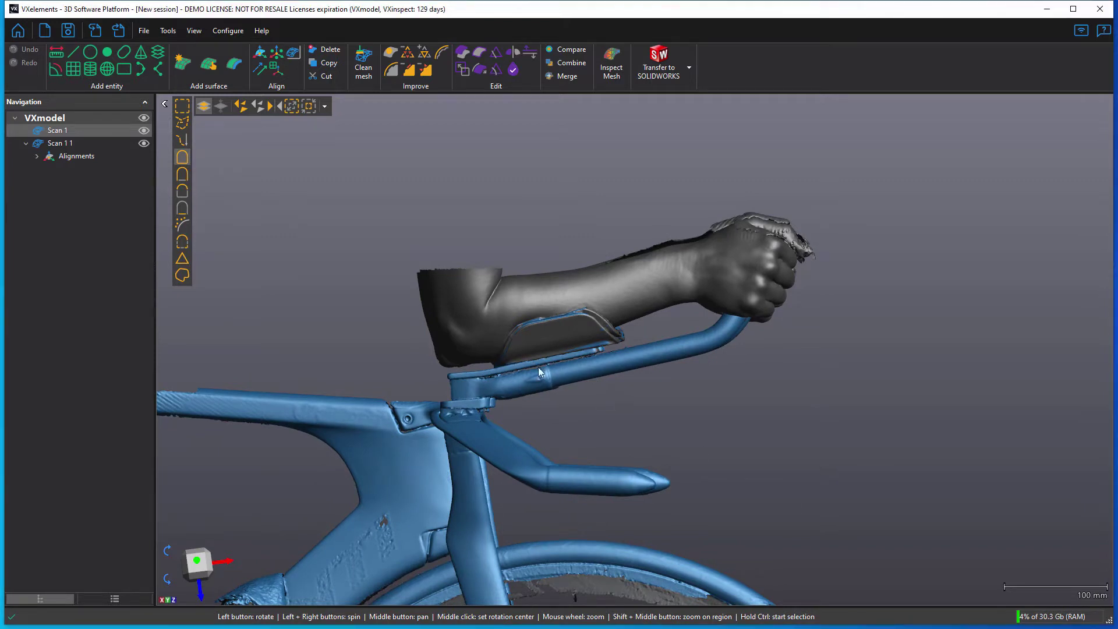
Open the saved Racq_VXM session and orbit around the combined bike-and-forearms mesh.
left_click(143, 30)
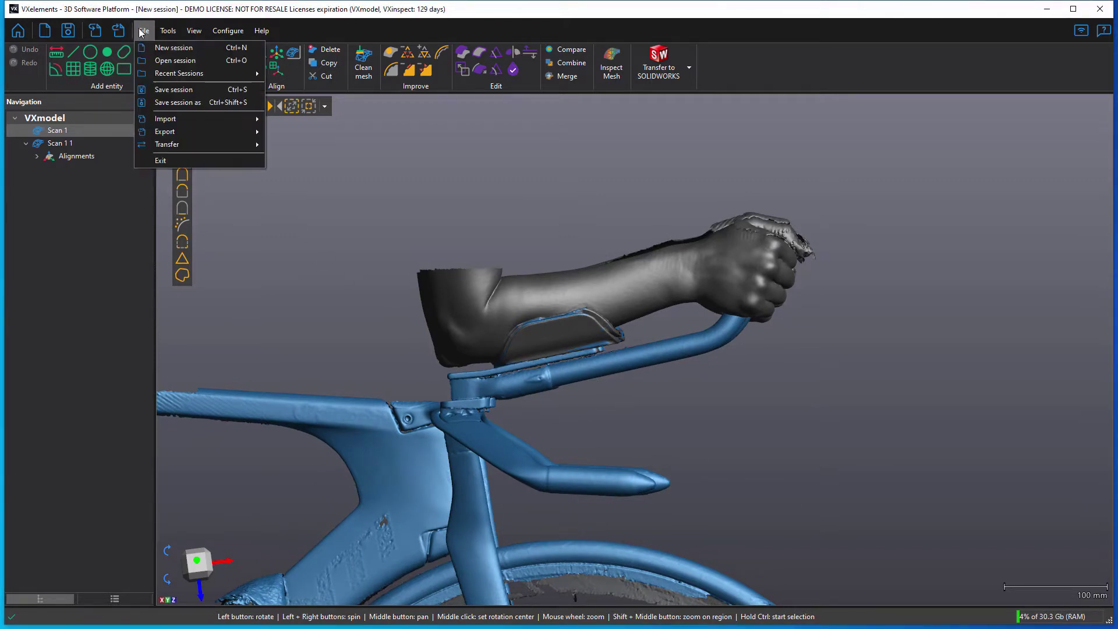
left_click(163, 60)
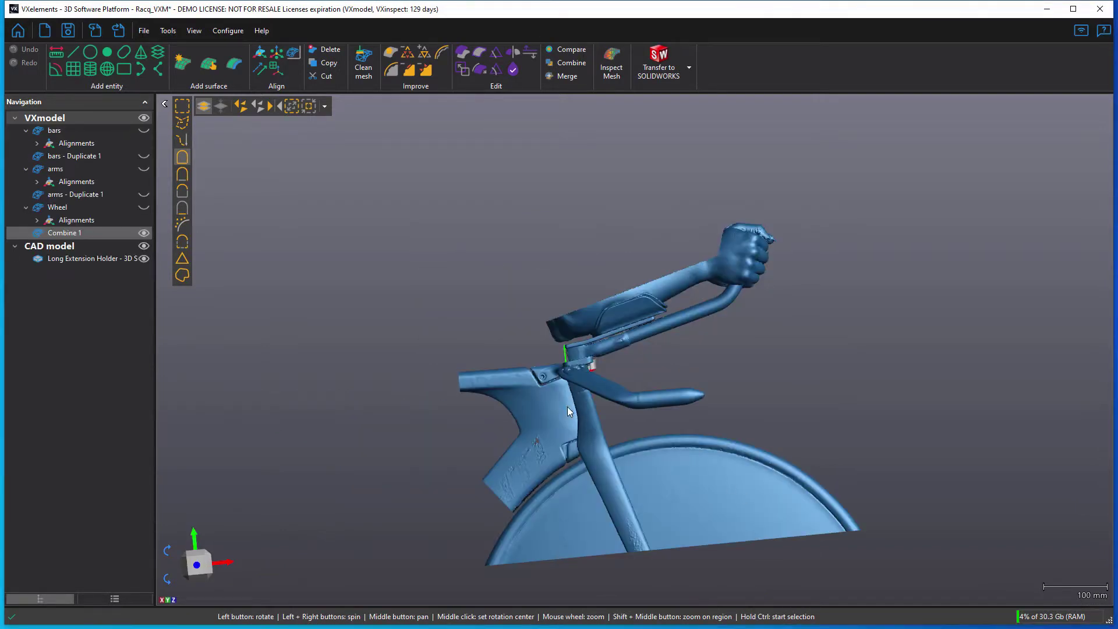
left_click_drag(586, 406, 293, 550)
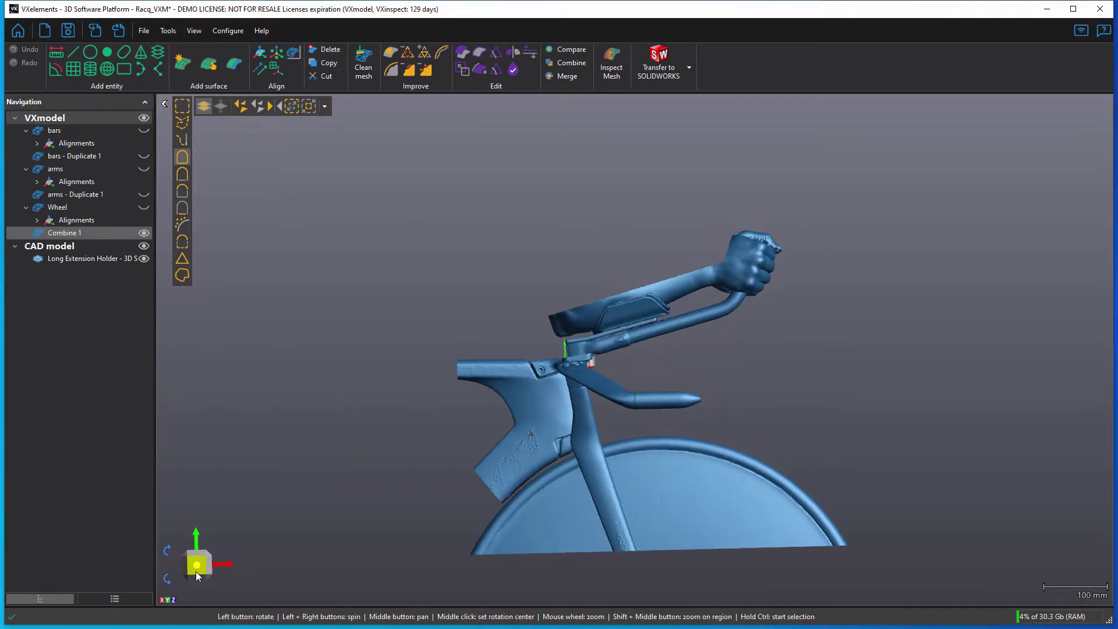
scroll(529, 421, "up", 3)
left_click_drag(553, 360, 535, 355)
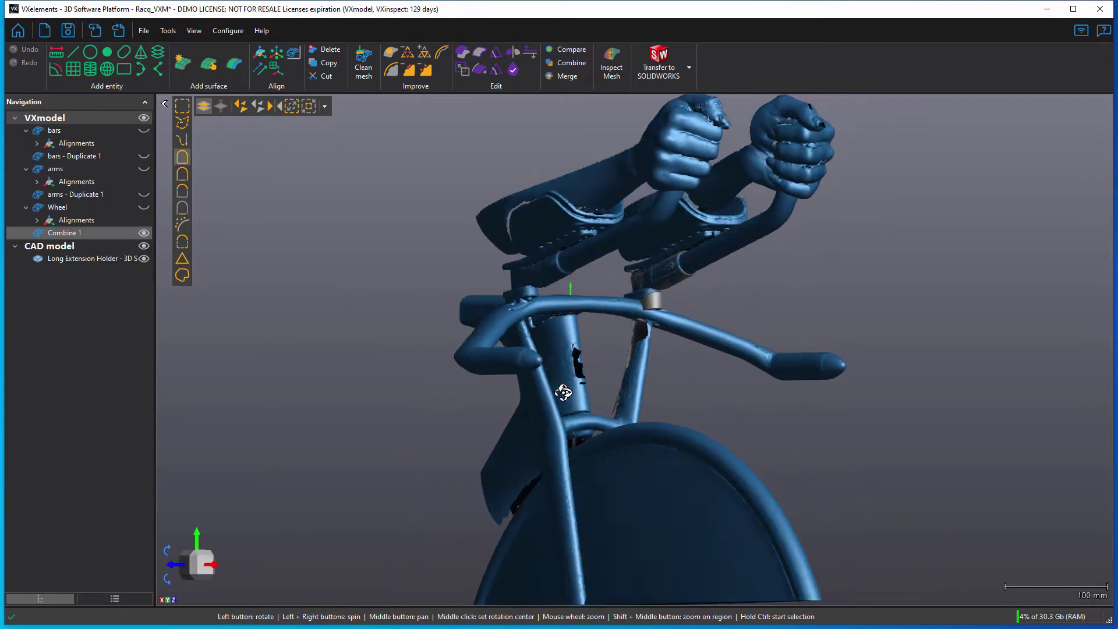